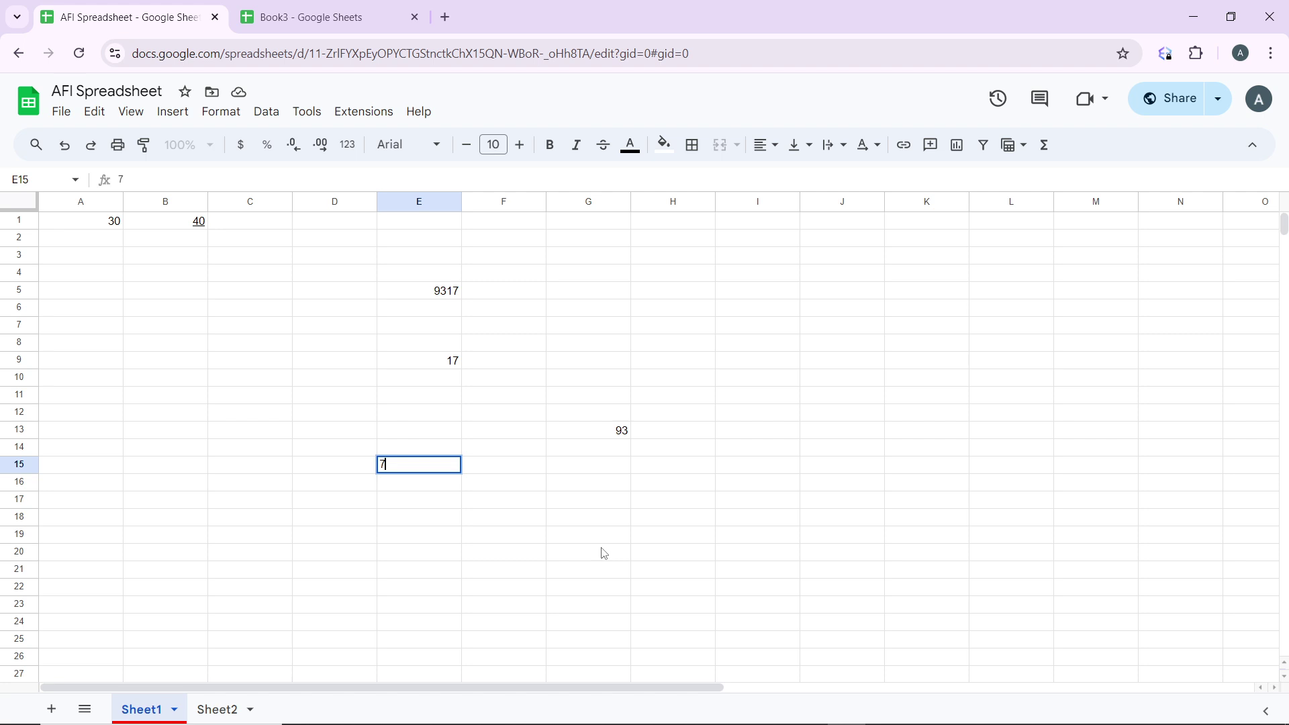
# Step: Replace the value in cell A1 with 50
pyautogui.click(112, 224)
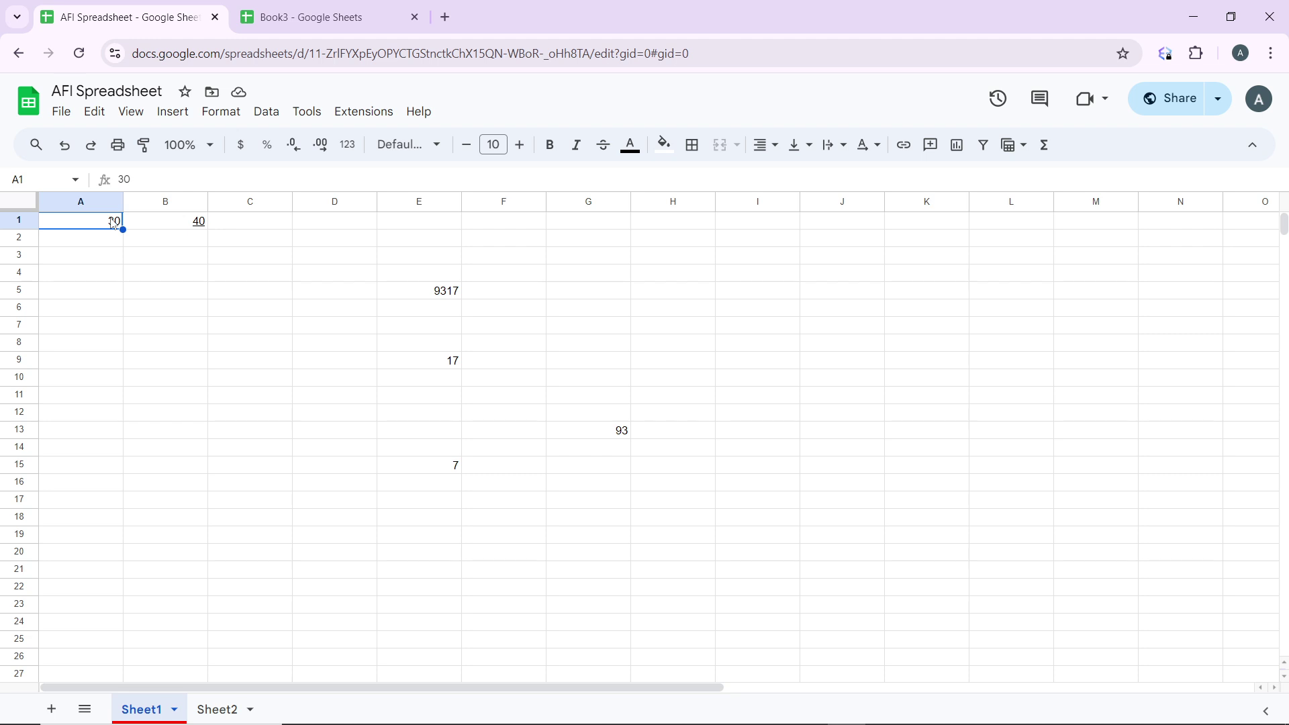
pyautogui.doubleClick(113, 222)
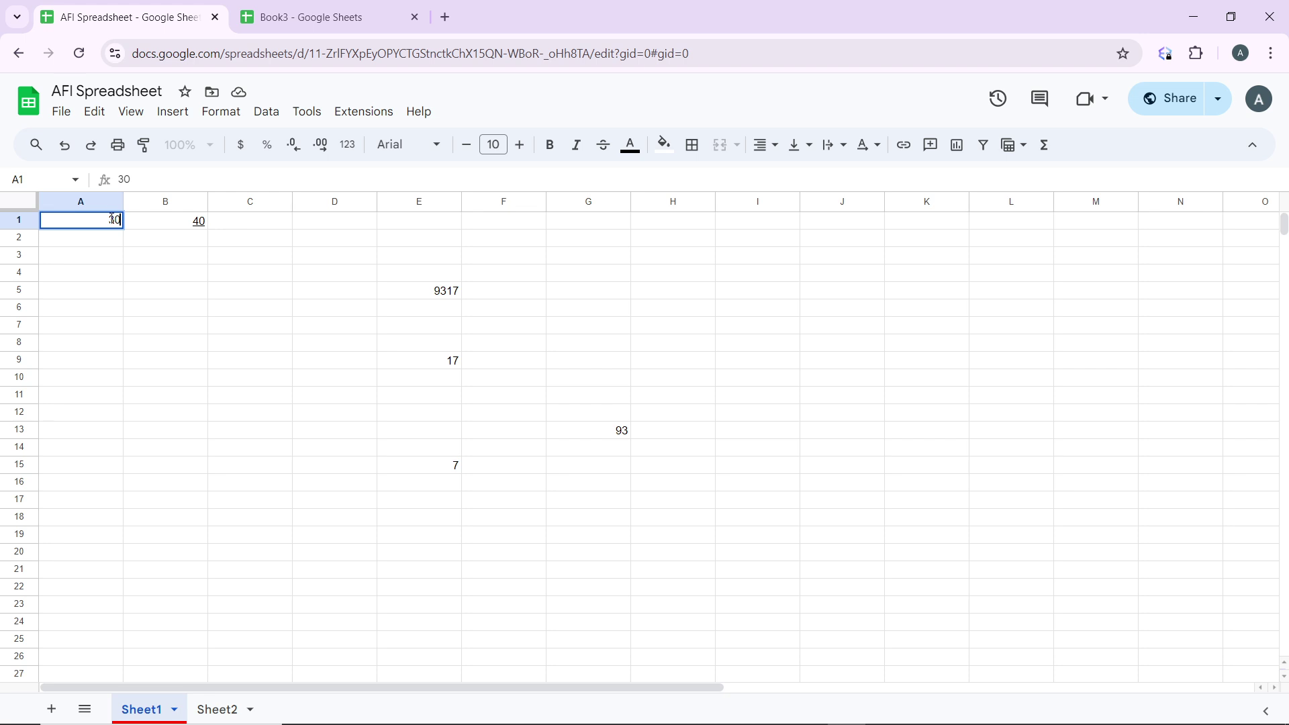
pyautogui.press('BackSpace')
pyautogui.press('BackSpace')
pyautogui.click(106, 259)
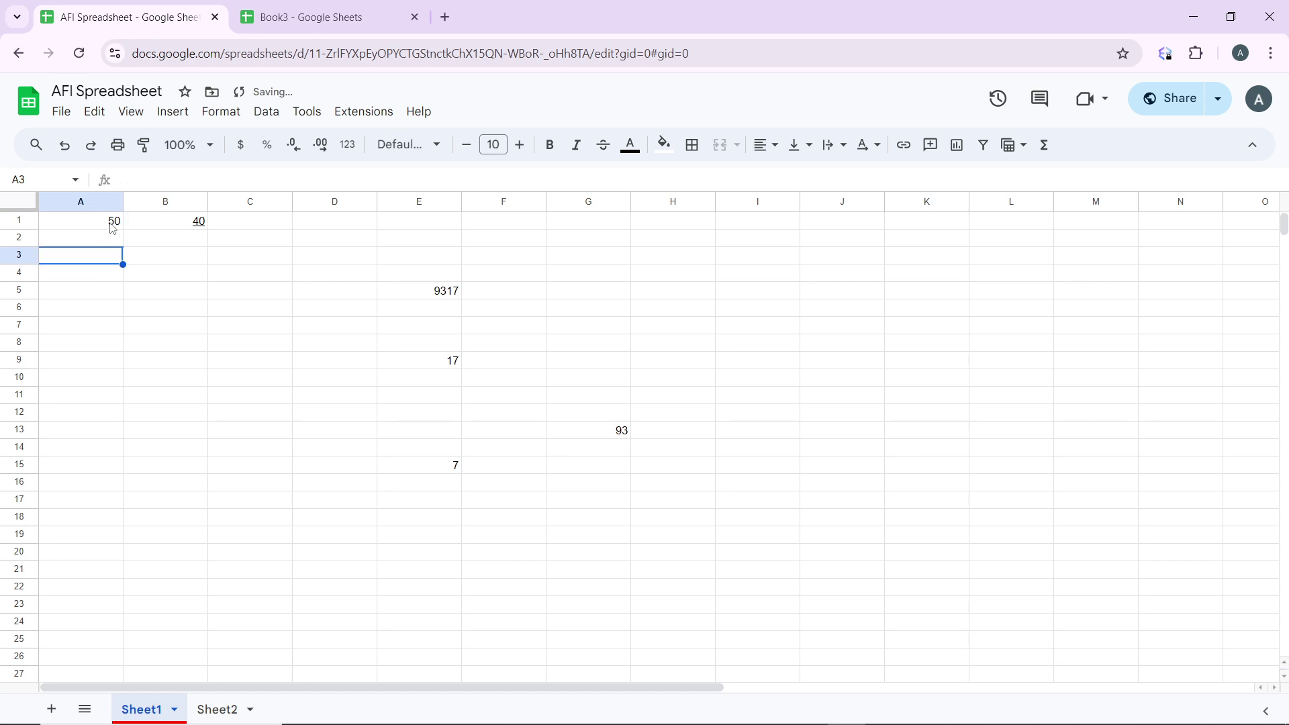
# Step: Clear the content of cell A1 while editing it in place and enter 50 again
pyautogui.click(112, 226)
pyautogui.doubleClick(111, 222)
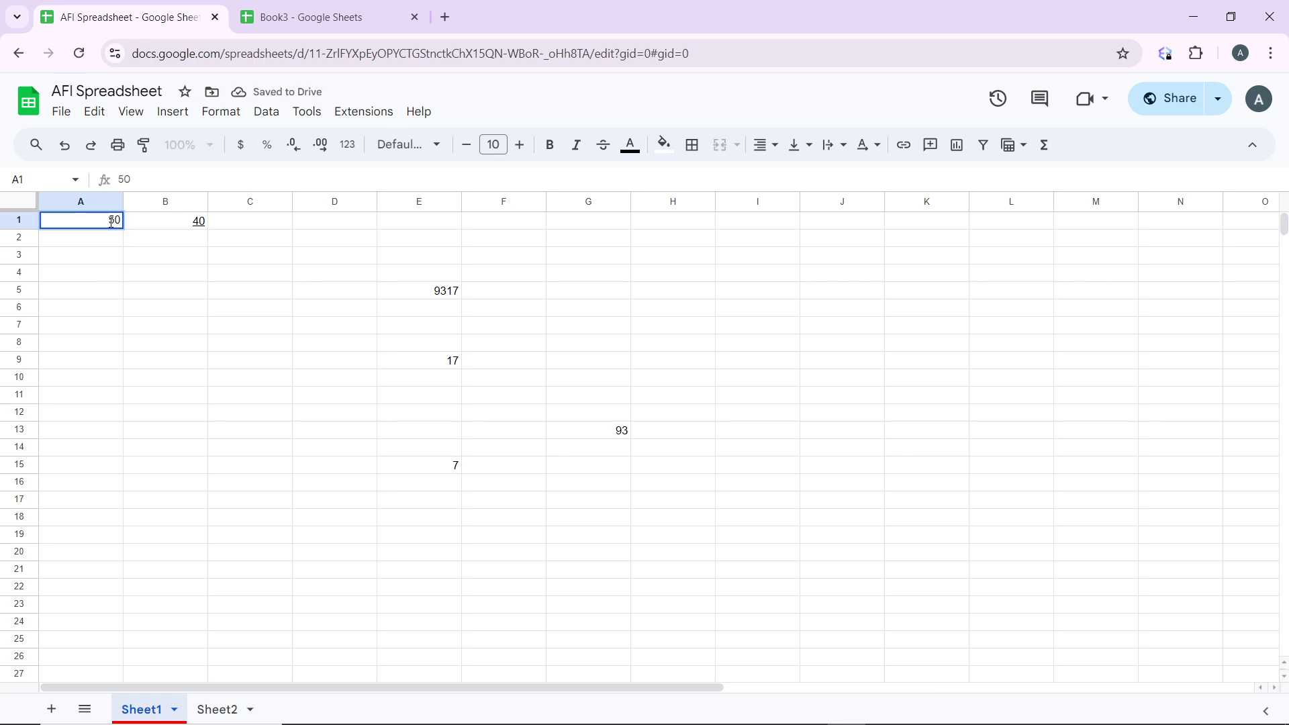
pyautogui.press('BackSpace')
pyautogui.press('BackSpace')
pyautogui.click(182, 276)
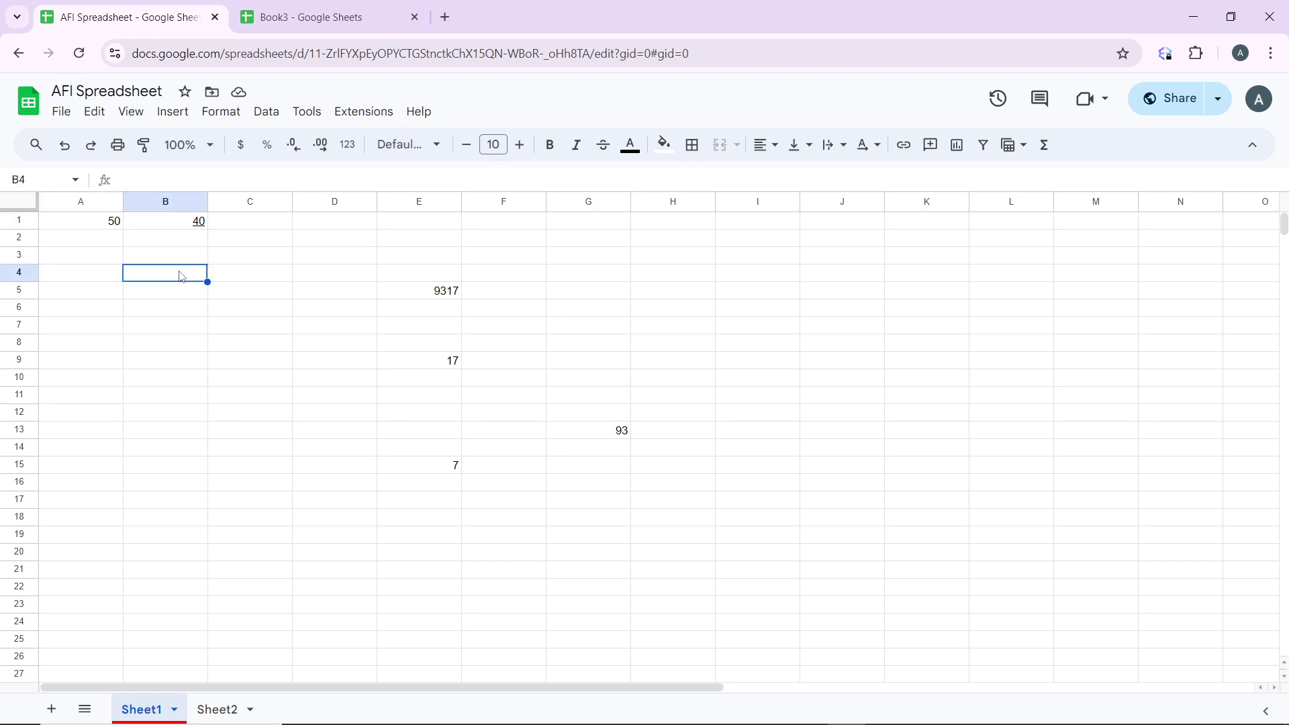
# Step: Open cell A1 for in-cell editing and leave it by selecting cell B5
pyautogui.click(114, 222)
pyautogui.doubleClick(115, 222)
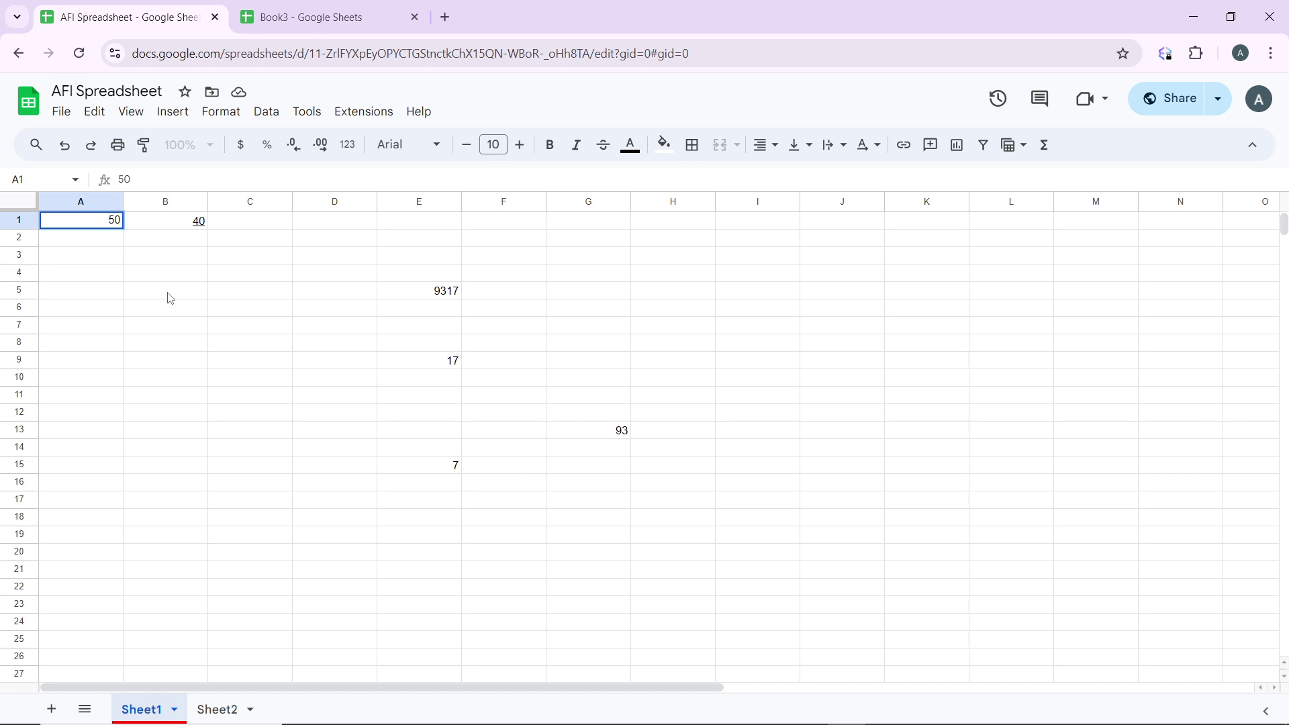
pyautogui.press('F2')
pyautogui.click(168, 292)
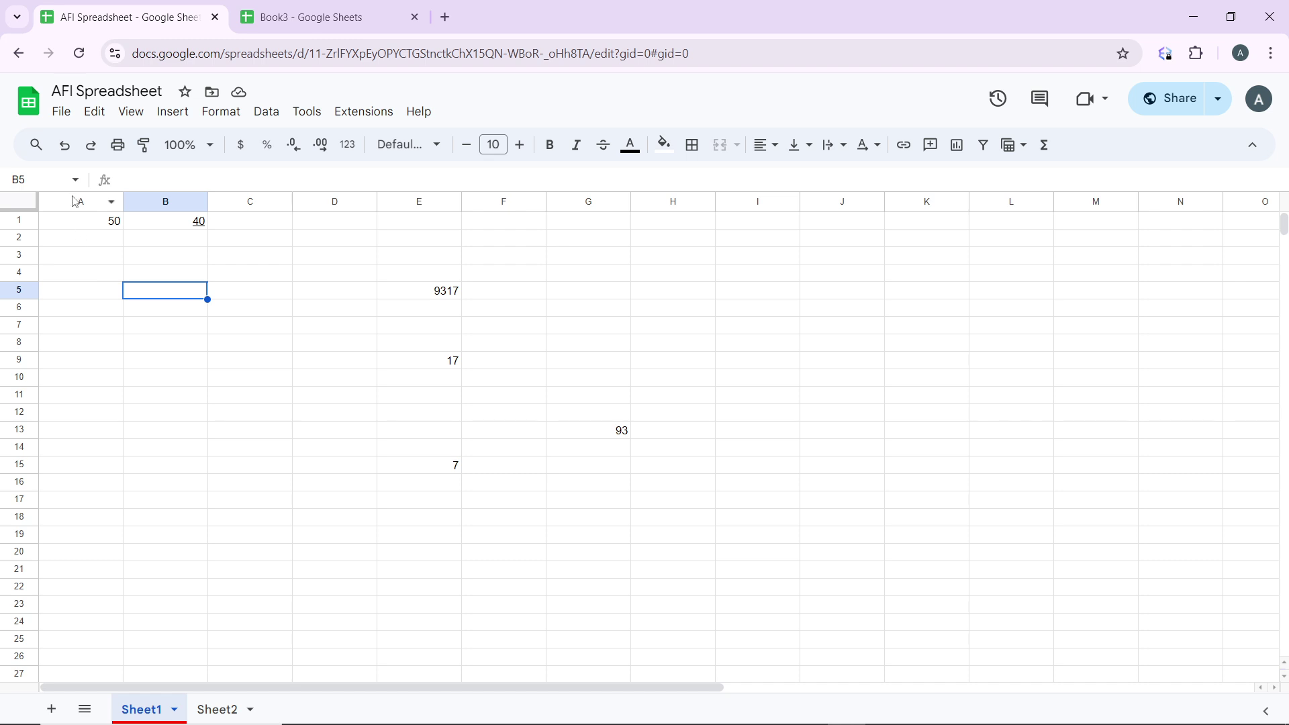
pyautogui.click(17, 238)
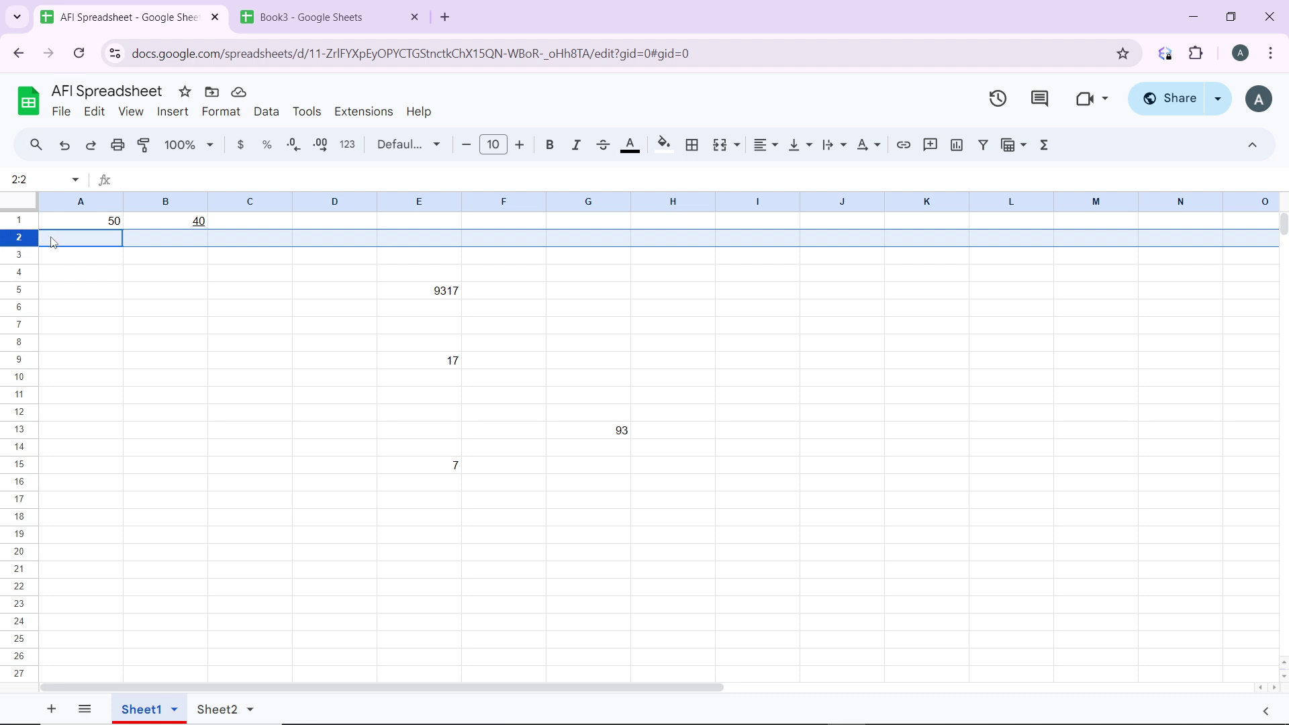
pyautogui.moveTo(54, 242)
pyautogui.mouseDown()
pyautogui.moveTo(49, 260)
pyautogui.moveTo(54, 247)
pyautogui.mouseUp()
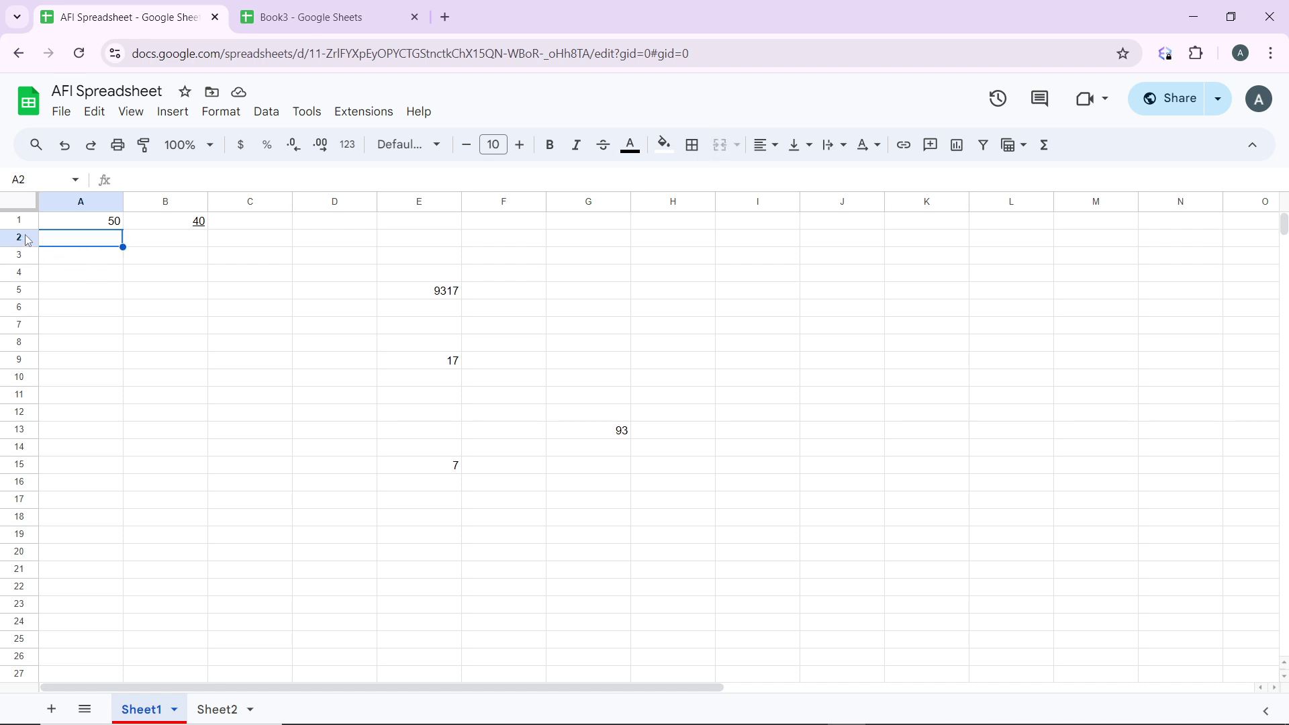
pyautogui.click(24, 235)
pyautogui.moveTo(26, 233); pyautogui.dragTo(59, 244)
pyautogui.click(47, 246)
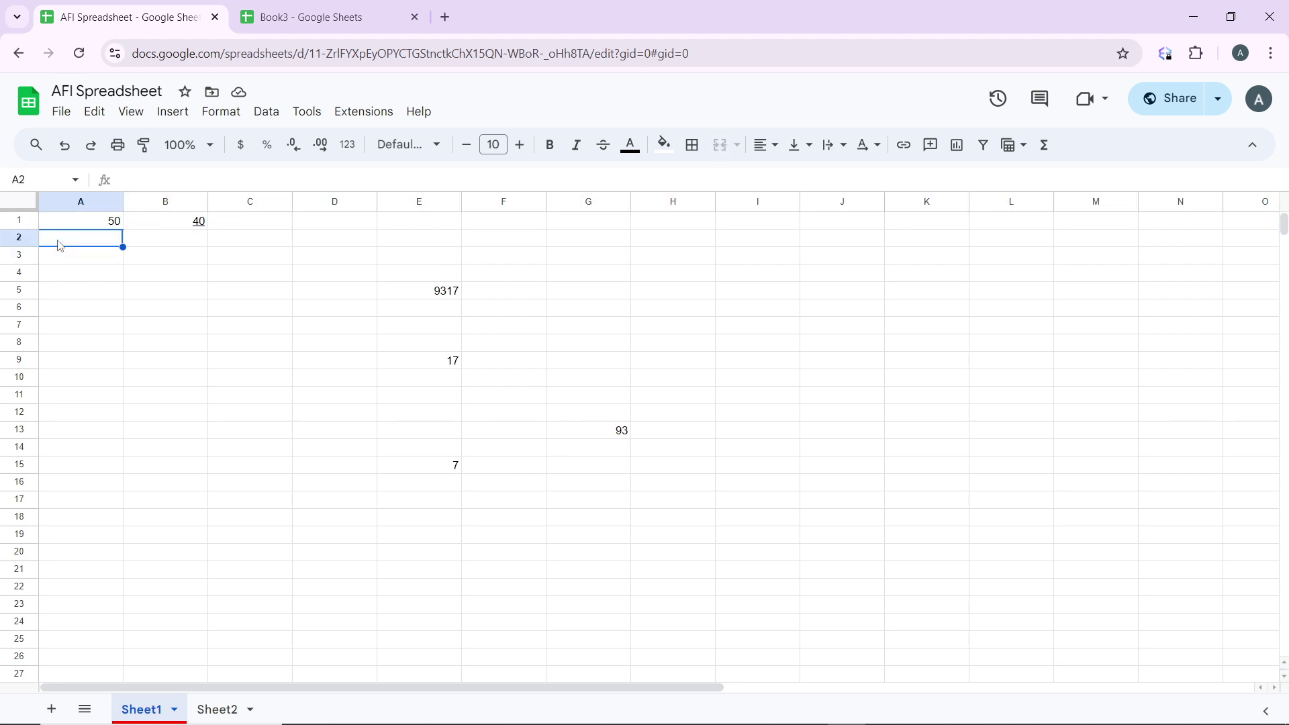
pyautogui.click(14, 227)
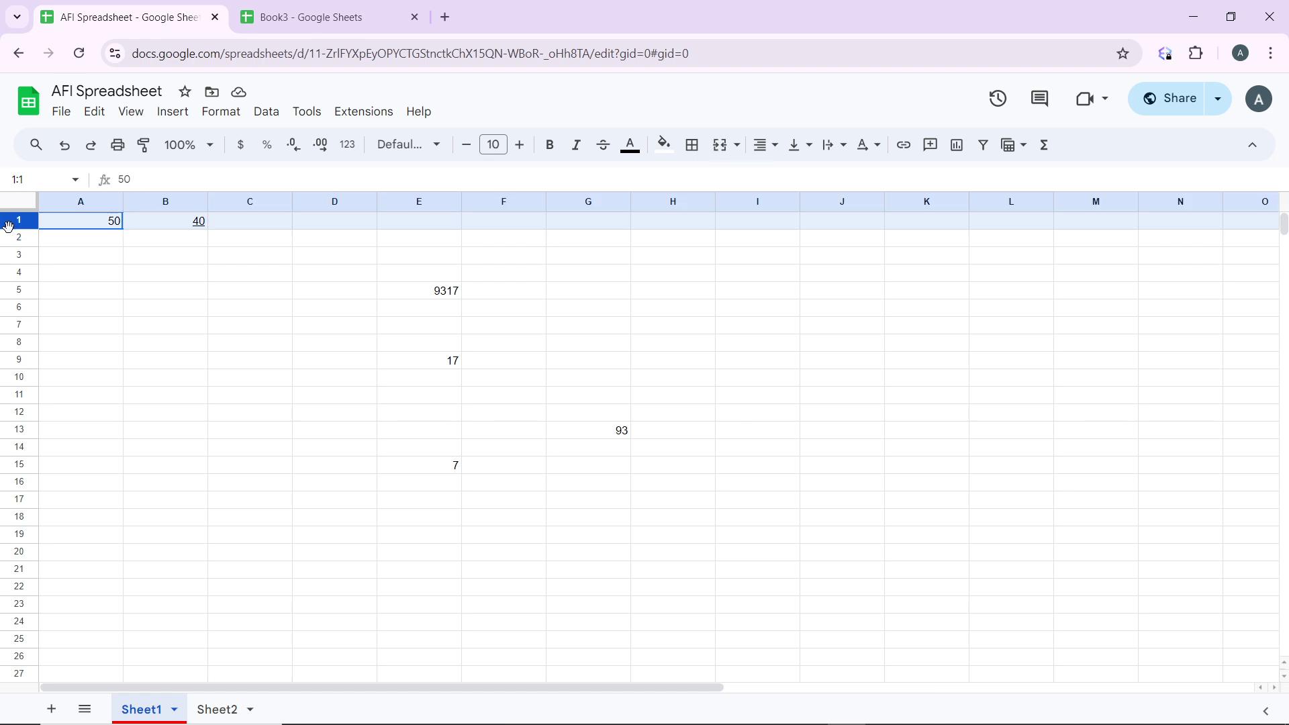
pyautogui.moveTo(13, 236); pyautogui.dragTo(15, 251)
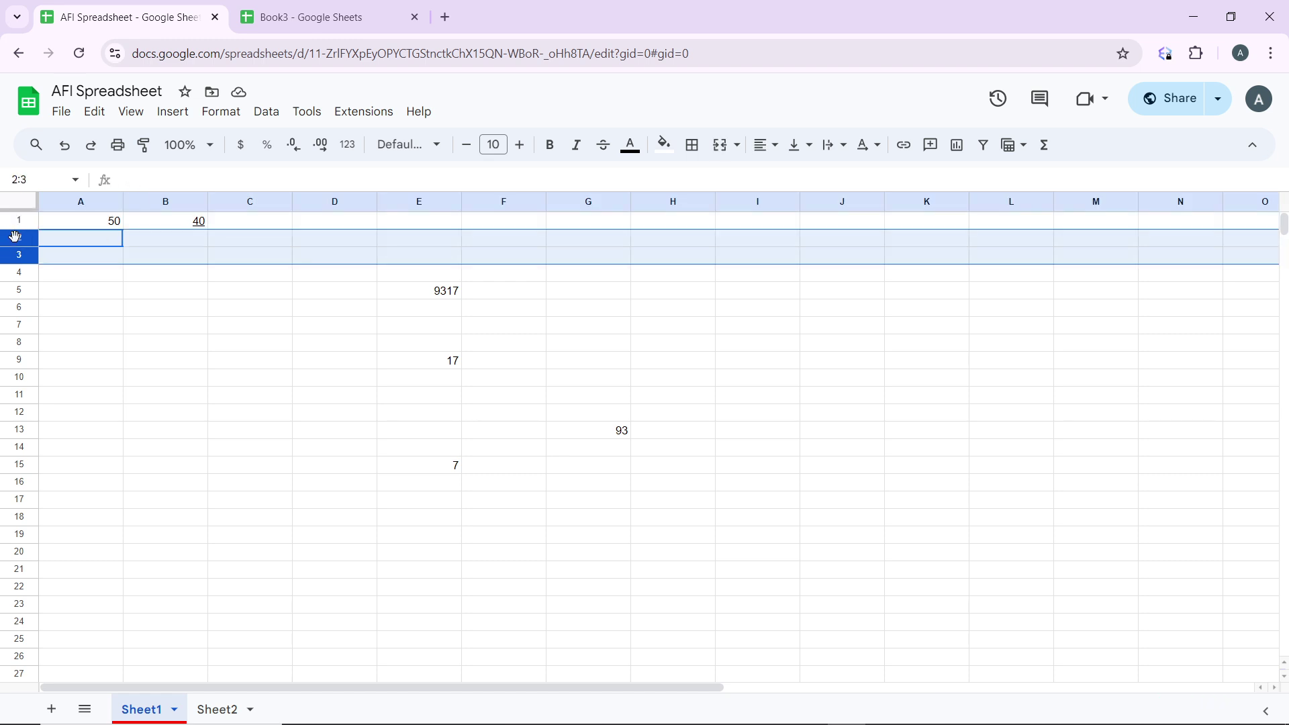
pyautogui.click(204, 411)
# Step: Stretch row 1 to roughly two and a half times its height and shrink it back to slightly taller than the other rows
pyautogui.moveTo(19, 231); pyautogui.dragTo(22, 256)
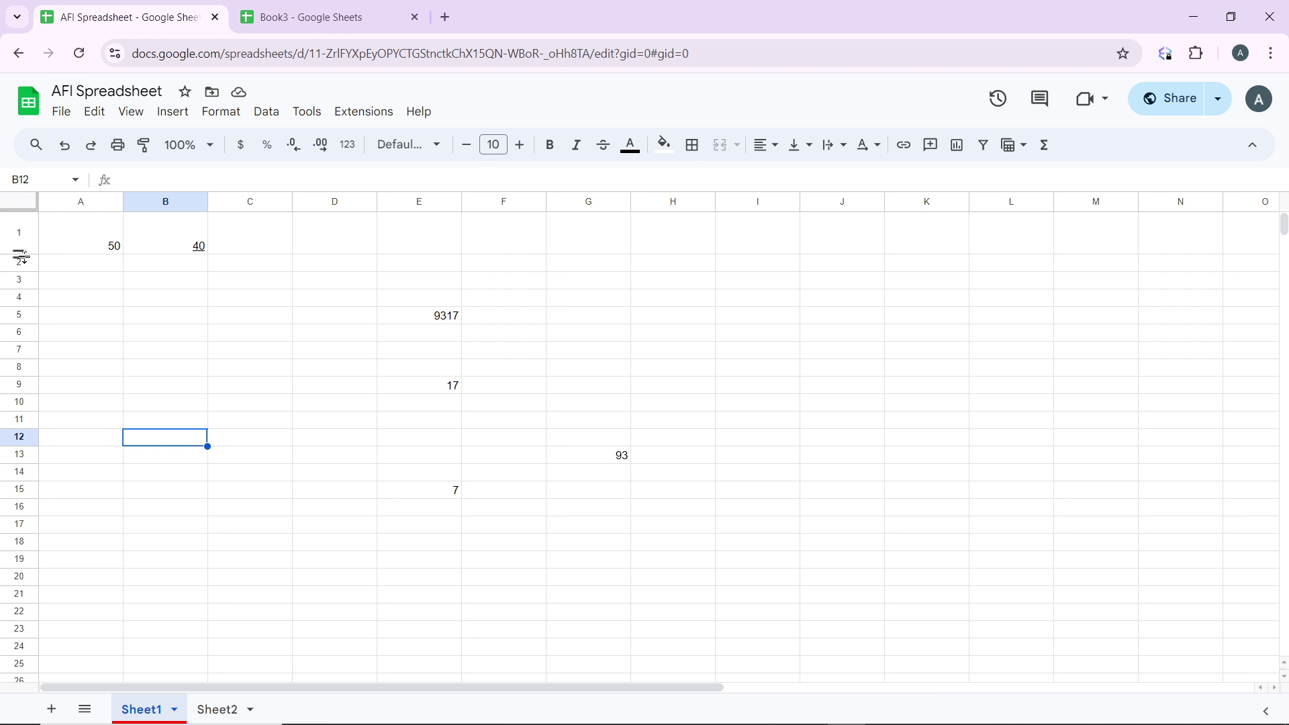
pyautogui.moveTo(22, 256); pyautogui.dragTo(22, 233)
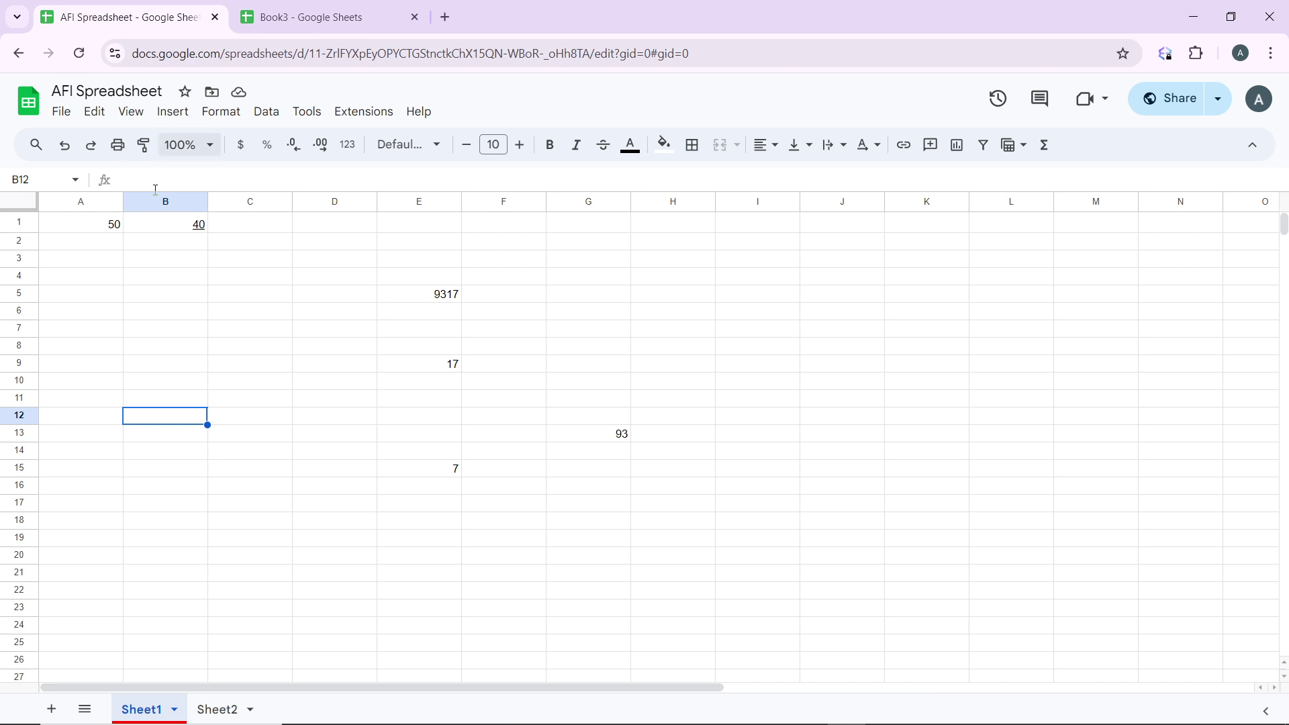
# Step: Examine the insert, delete and resize options for column B and the sheet options for Sheet1
pyautogui.rightClick(190, 202)
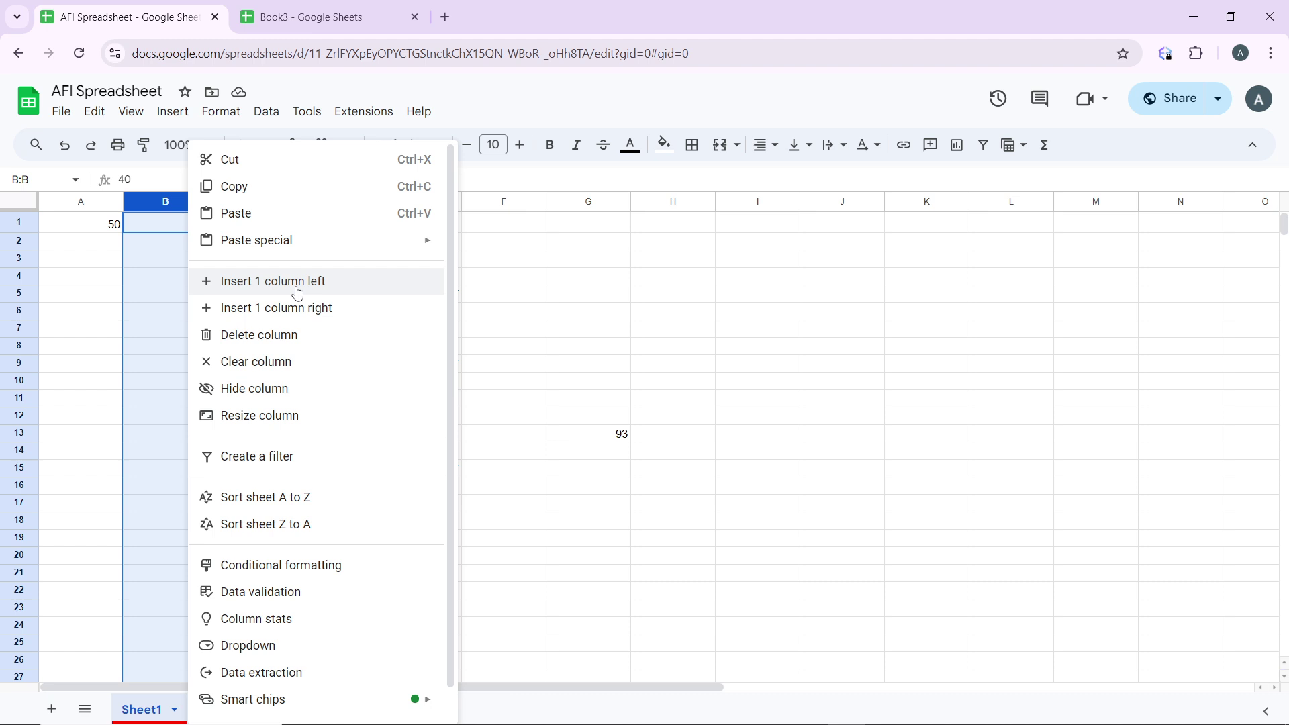
pyautogui.click(652, 263)
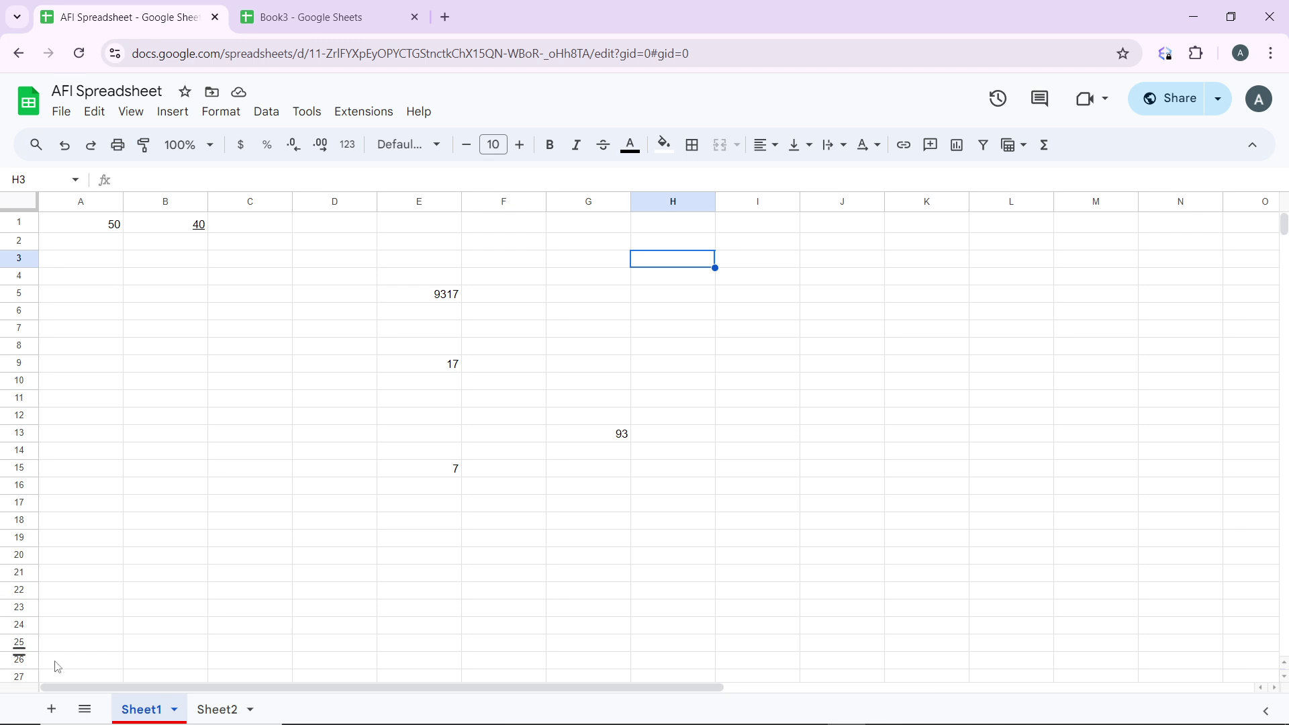
pyautogui.click(172, 719)
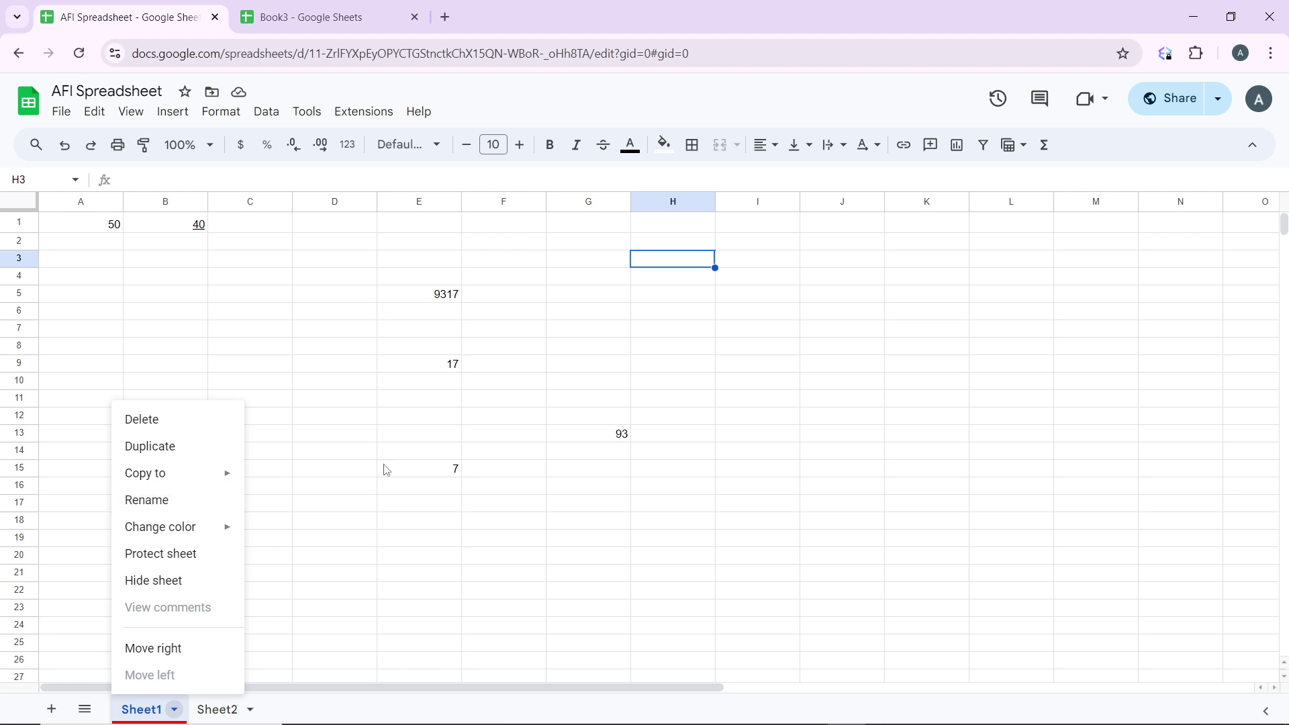
pyautogui.click(428, 468)
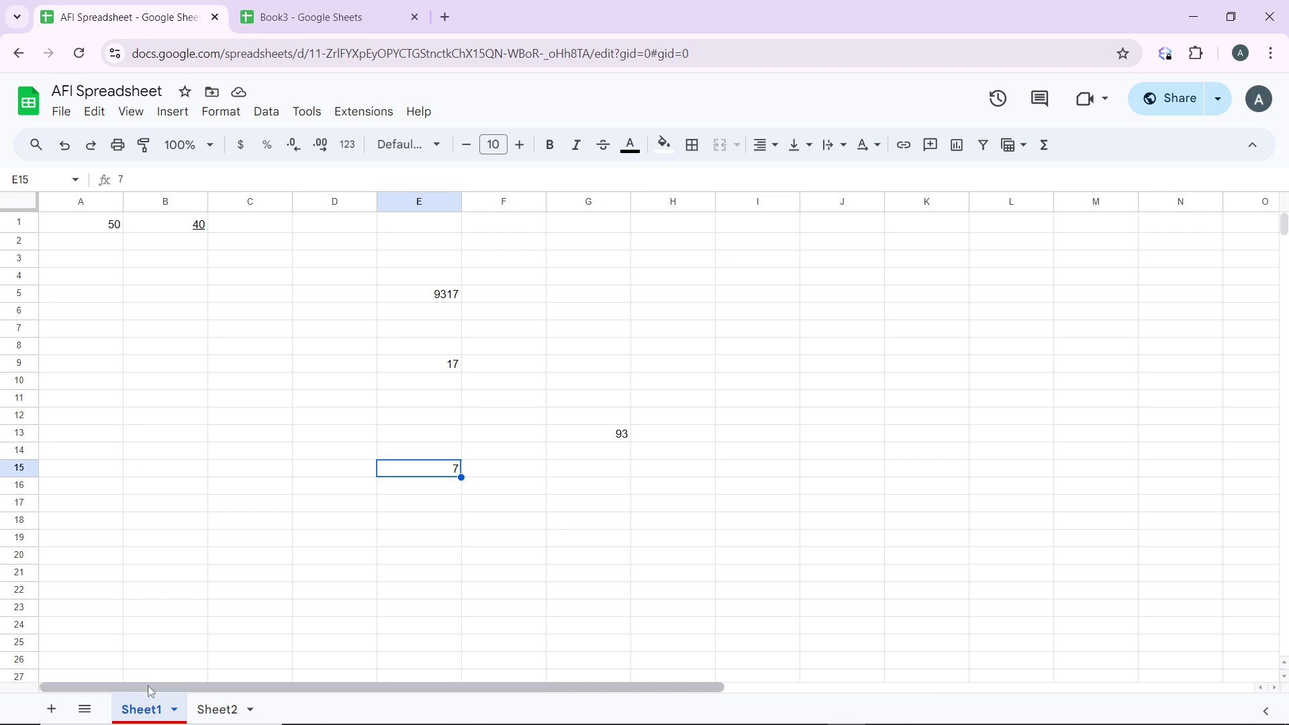
# Step: Change the tab color of Sheet2 to a very dark red
pyautogui.moveTo(151, 719)
pyautogui.mouseDown()
pyautogui.moveTo(178, 695)
pyautogui.moveTo(224, 706)
pyautogui.moveTo(140, 708)
pyautogui.mouseUp()
pyautogui.click(219, 709)
pyautogui.rightClick(223, 707)
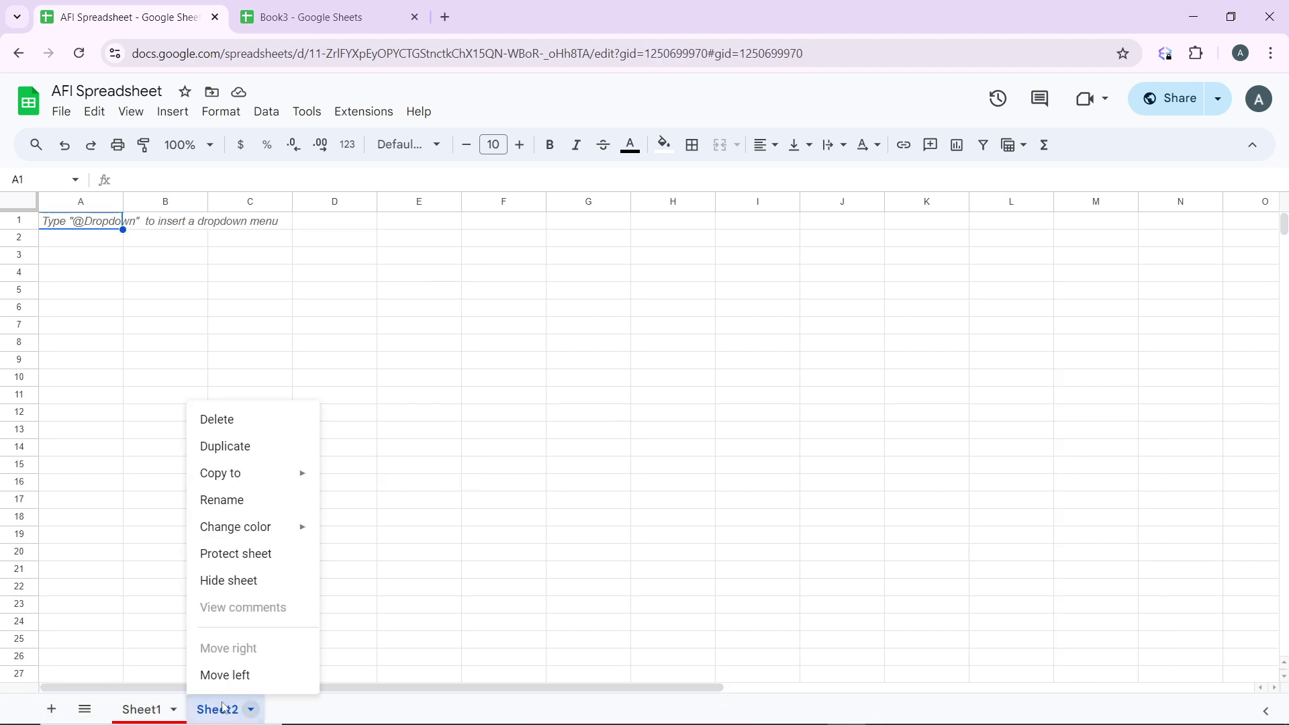
pyautogui.moveTo(291, 535)
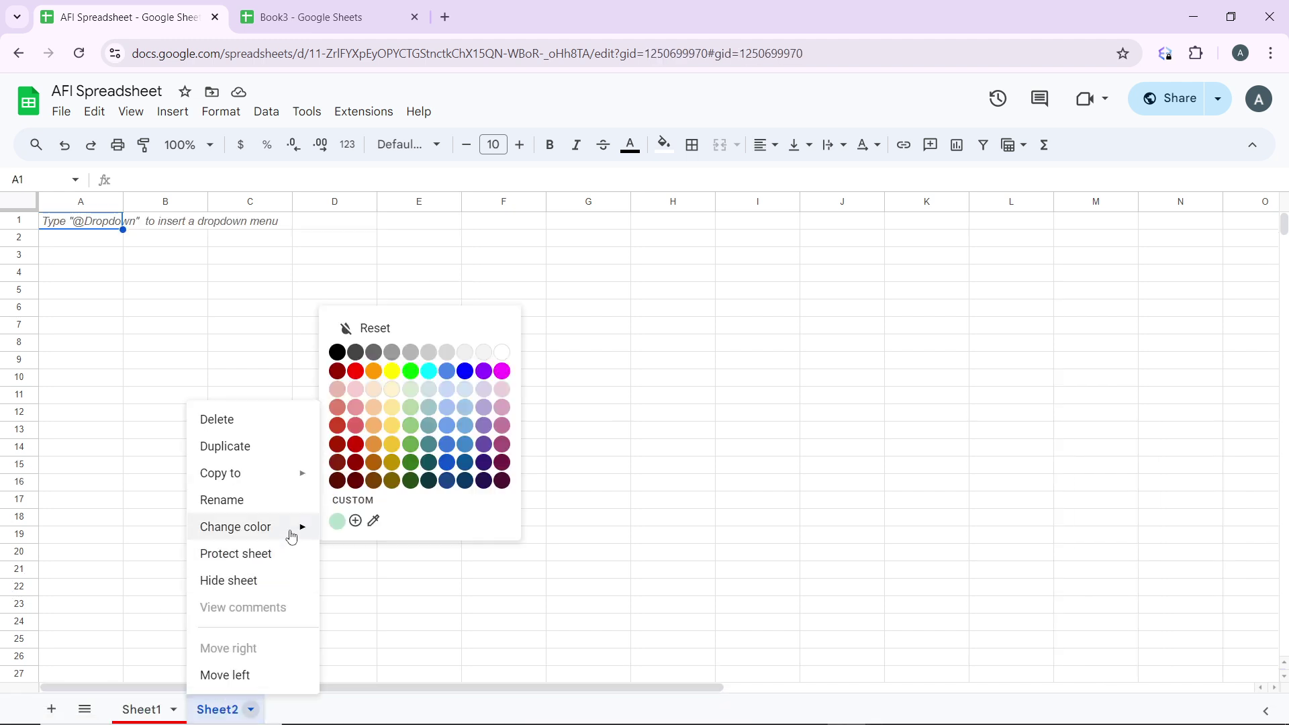
pyautogui.click(347, 483)
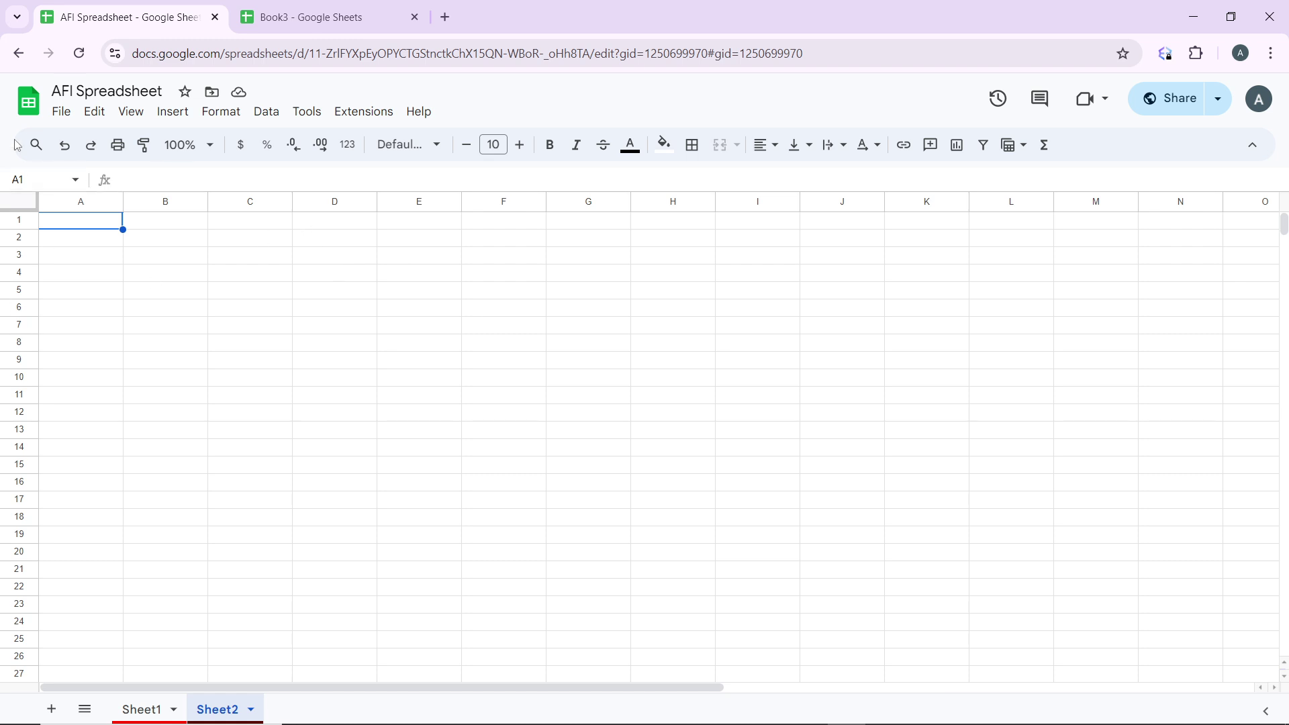
# Step: Return to Sheet1 and look through the spelling, suggestion, notification and accessibility options, finishing with cell A1 selected
pyautogui.click(161, 708)
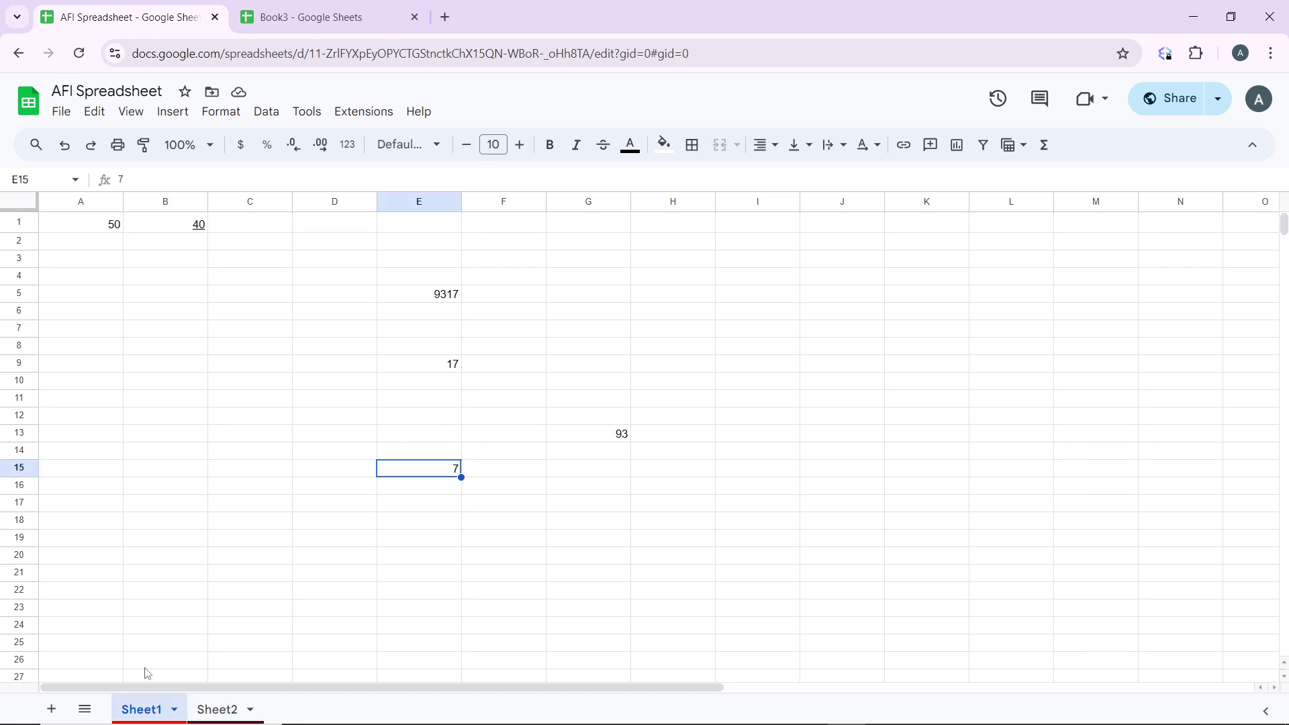
pyautogui.click(113, 230)
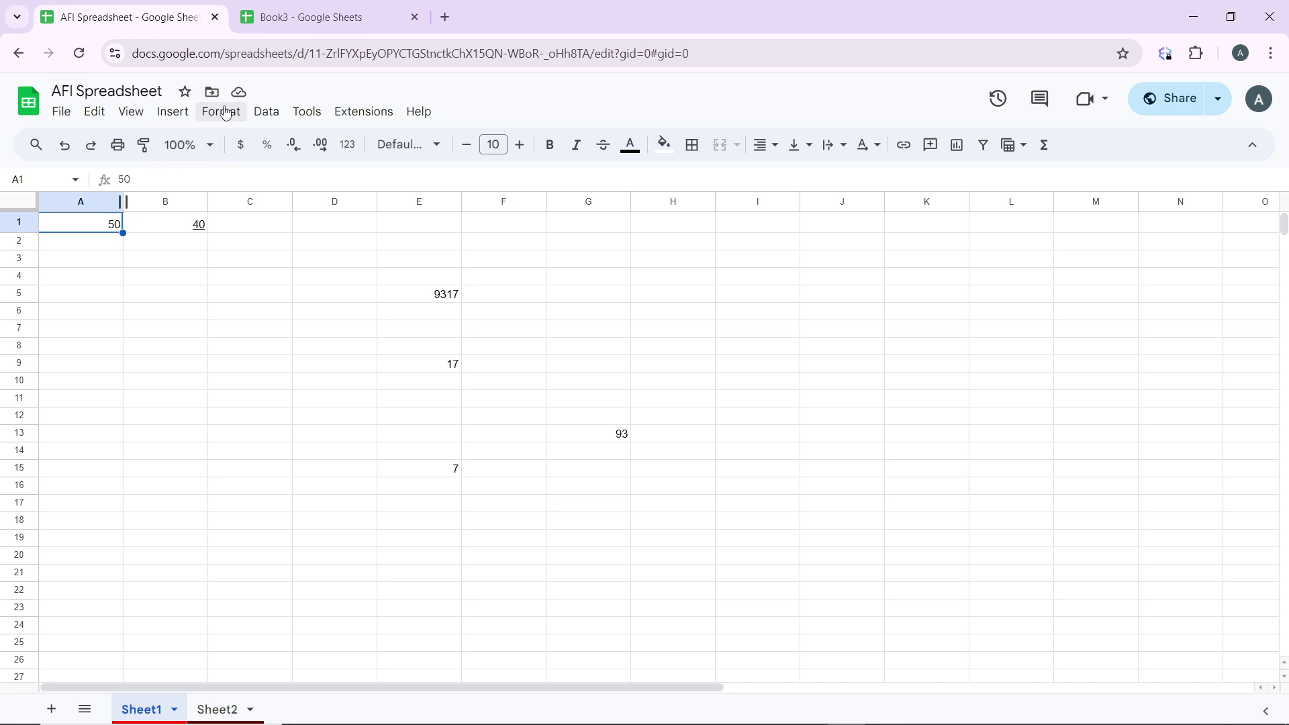
pyautogui.click(325, 111)
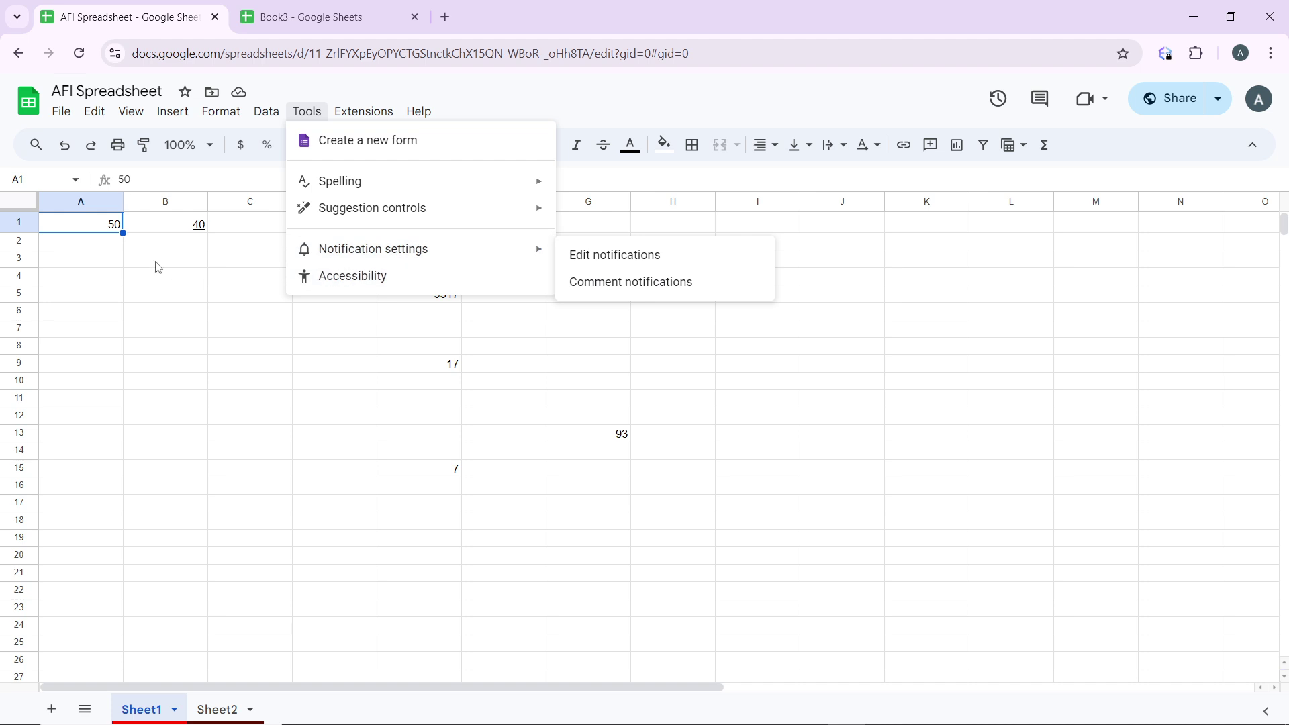
pyautogui.click(137, 265)
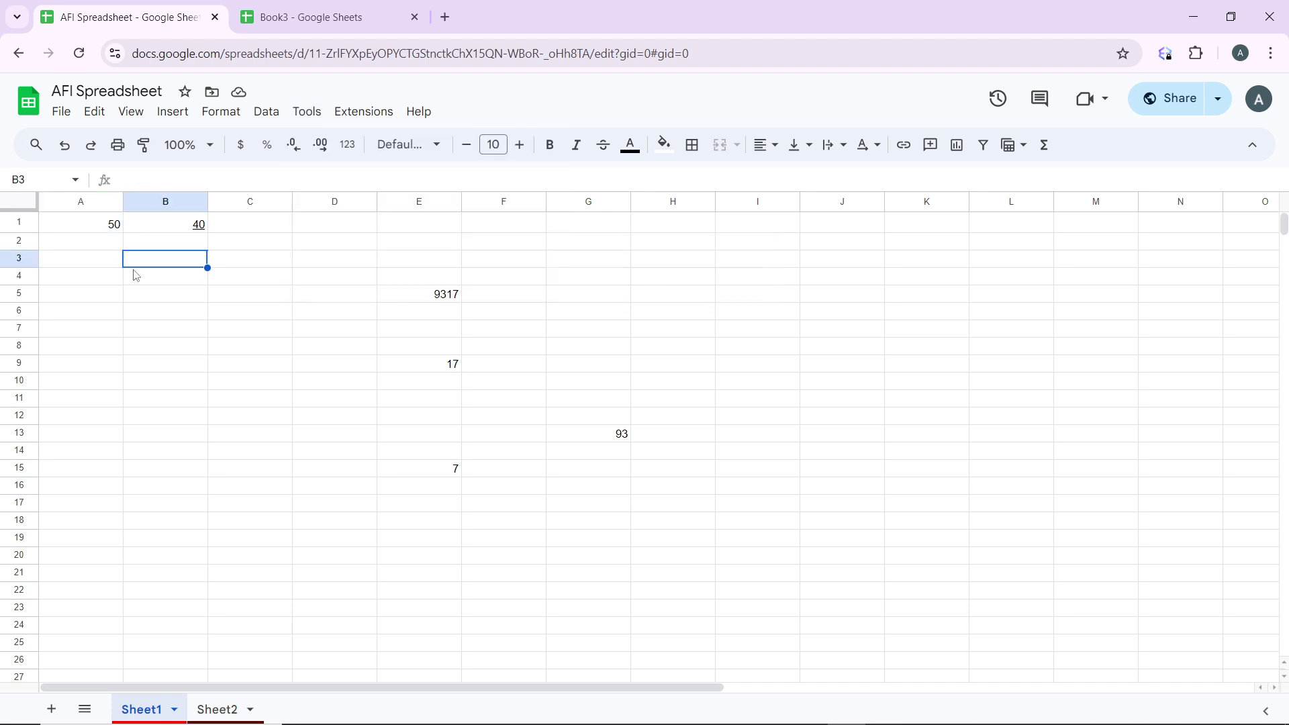
pyautogui.click(106, 224)
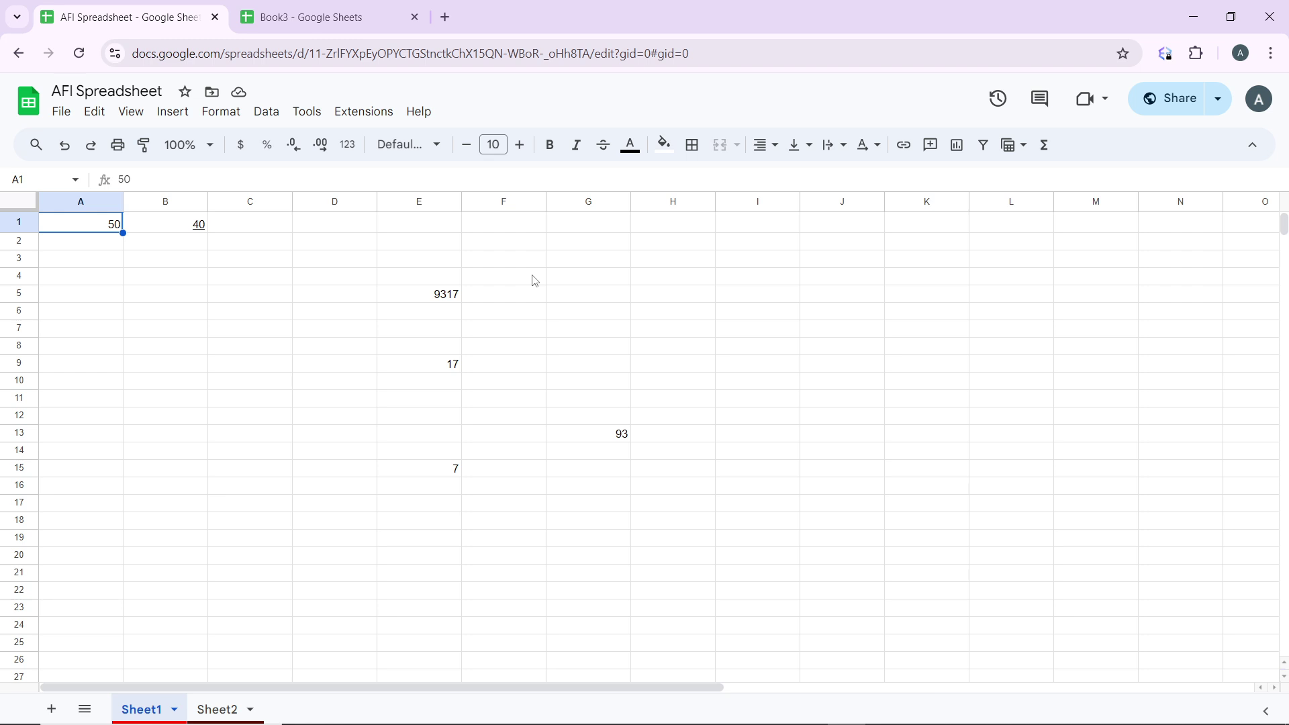
pyautogui.moveTo(564, 723)
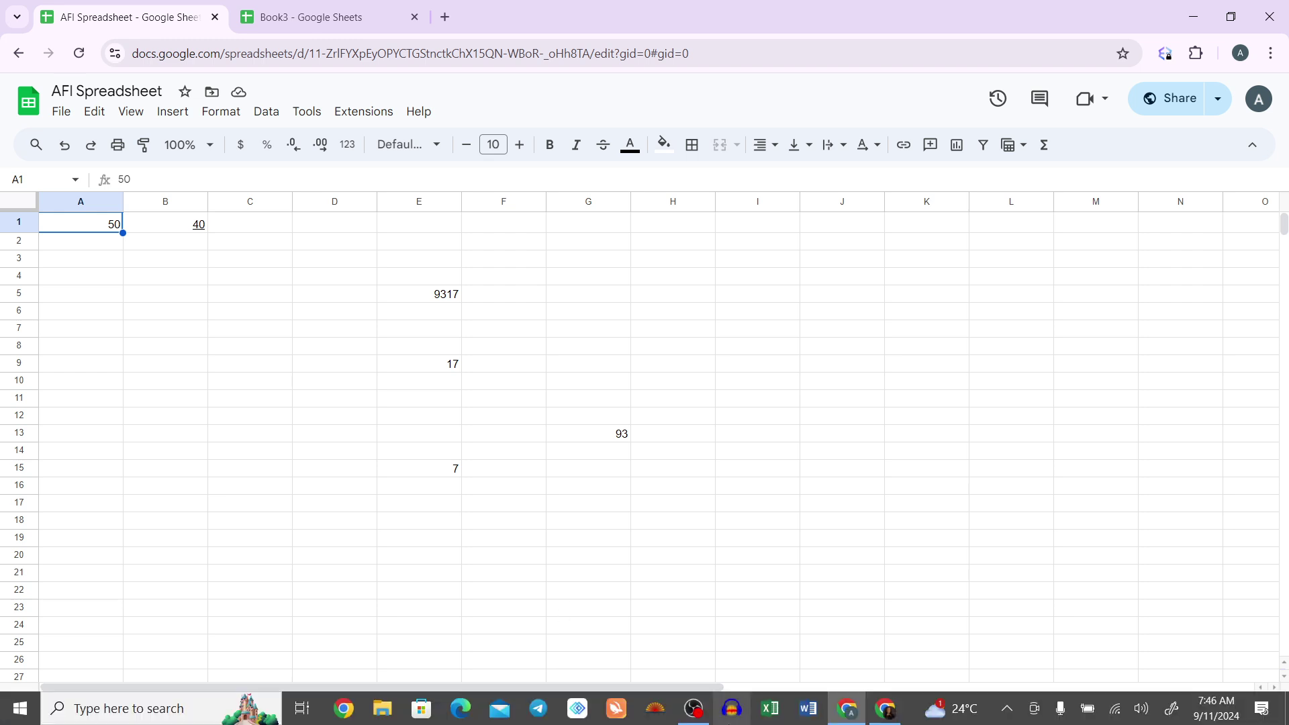